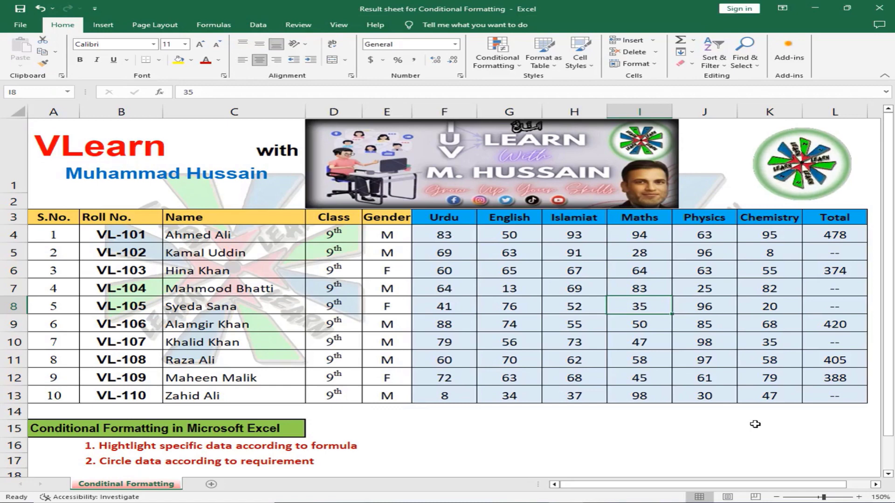
Step: Select scores F4:K13 and start a New Rule of type 'Format only cells that contain'
{"action": "left_click", "coordinate": [653, 412]}
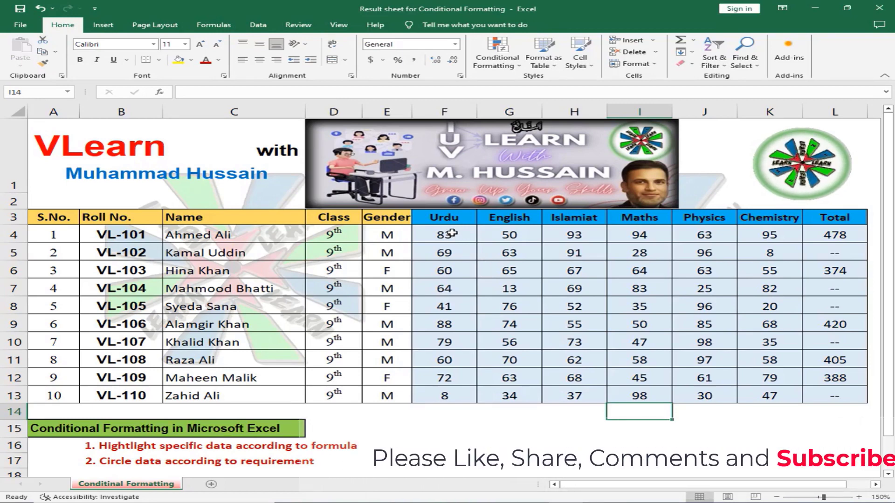
{"action": "left_click_drag", "start_coordinate": [452, 233], "coordinate": [762, 395]}
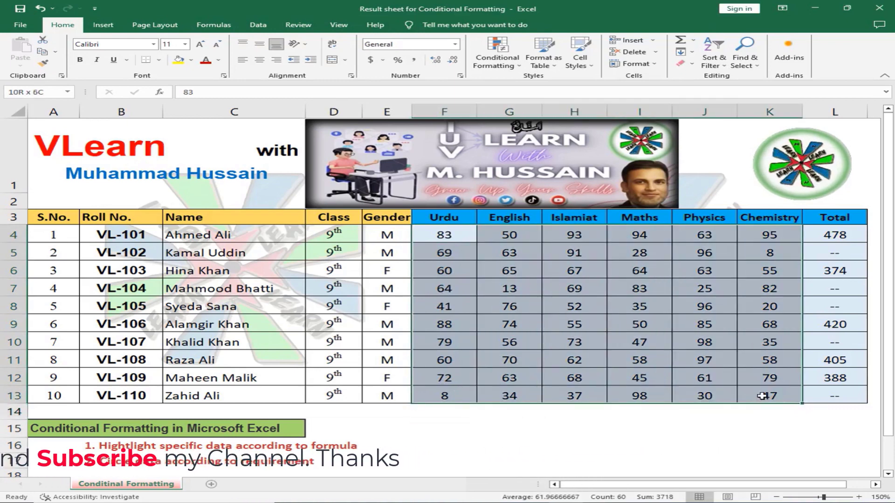
{"action": "left_click", "coordinate": [515, 68]}
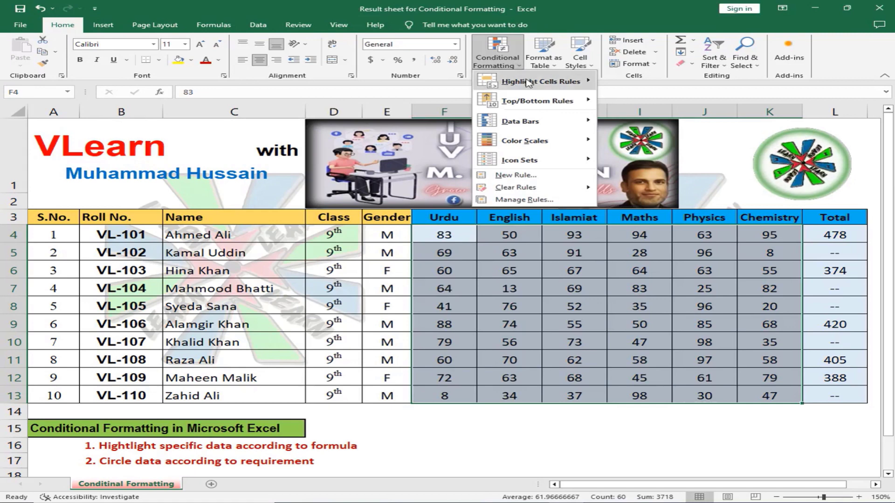
{"action": "mouse_move", "coordinate": [538, 81]}
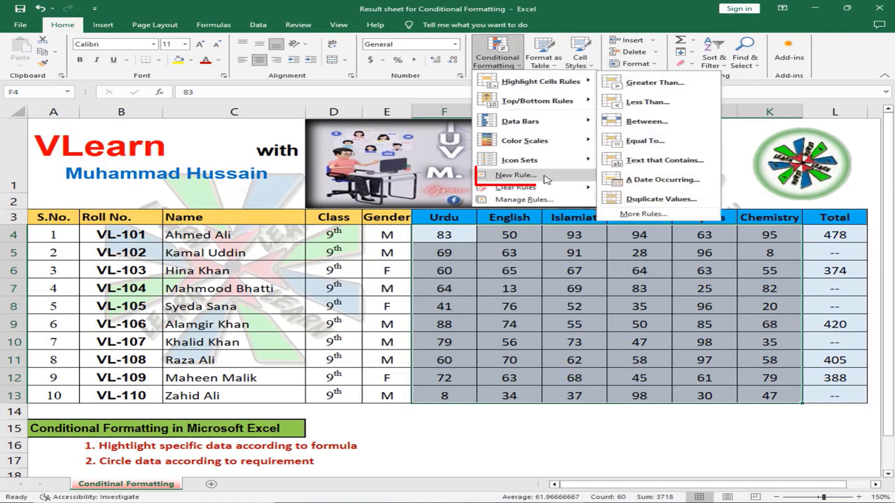
{"action": "left_click", "coordinate": [545, 178]}
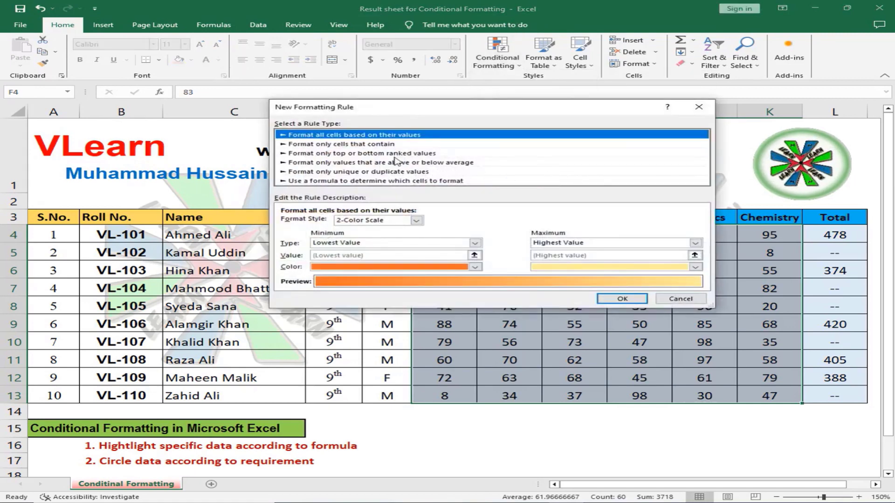
{"action": "left_click", "coordinate": [305, 145]}
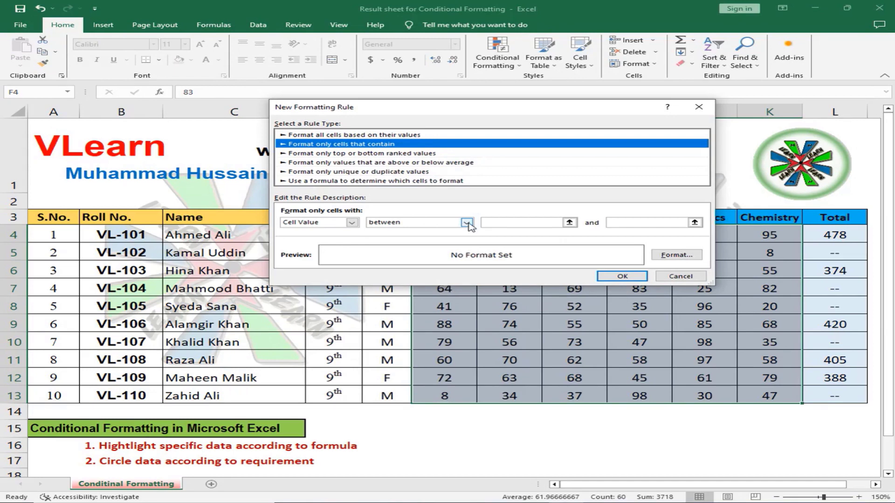
Step: Set the rule to cell value less than or equal to 49 with red font, and apply it
{"action": "left_click", "coordinate": [466, 223]}
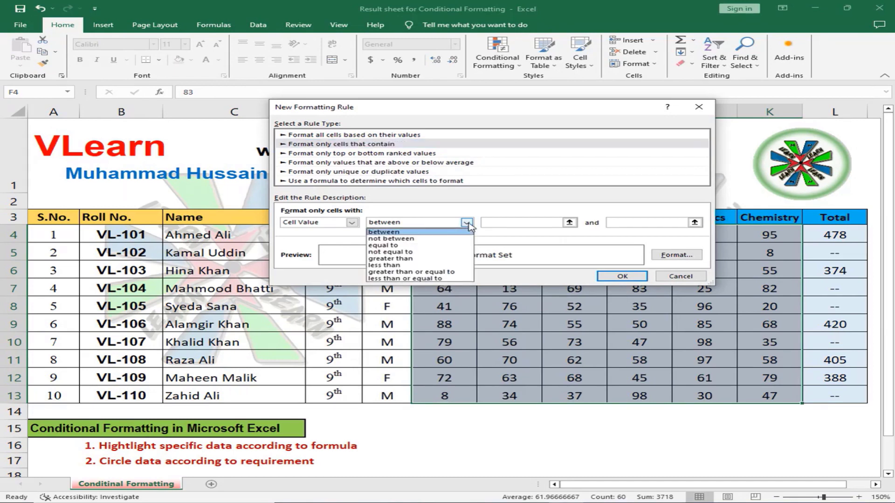
{"action": "left_click", "coordinate": [450, 278]}
{"action": "left_click", "coordinate": [556, 223]}
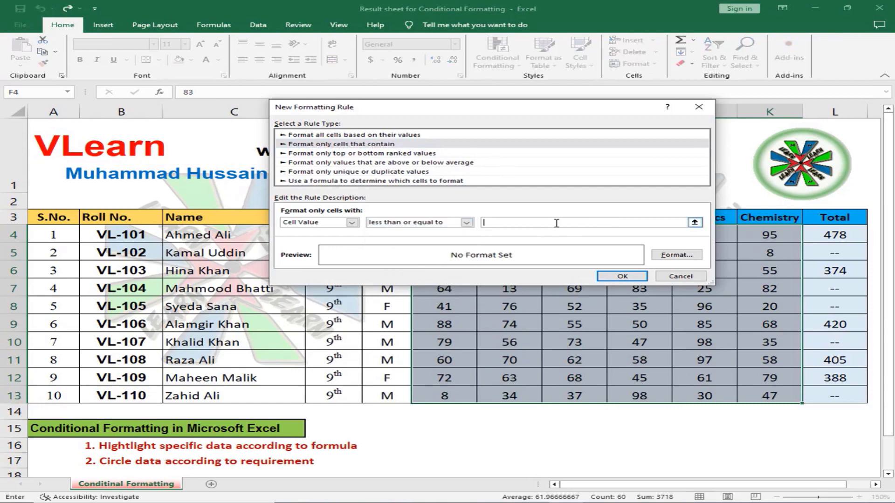
{"action": "type", "text": "49"}
{"action": "left_click", "coordinate": [677, 255]}
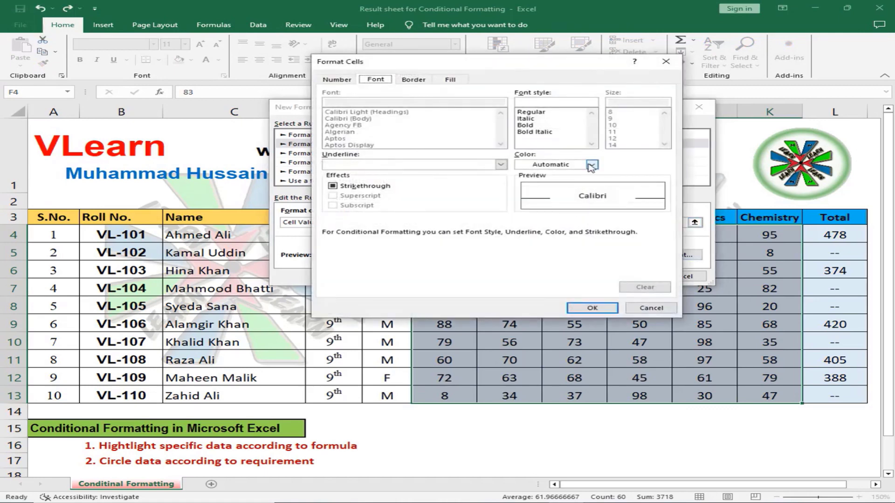
{"action": "left_click", "coordinate": [591, 164]}
{"action": "left_click", "coordinate": [533, 257]}
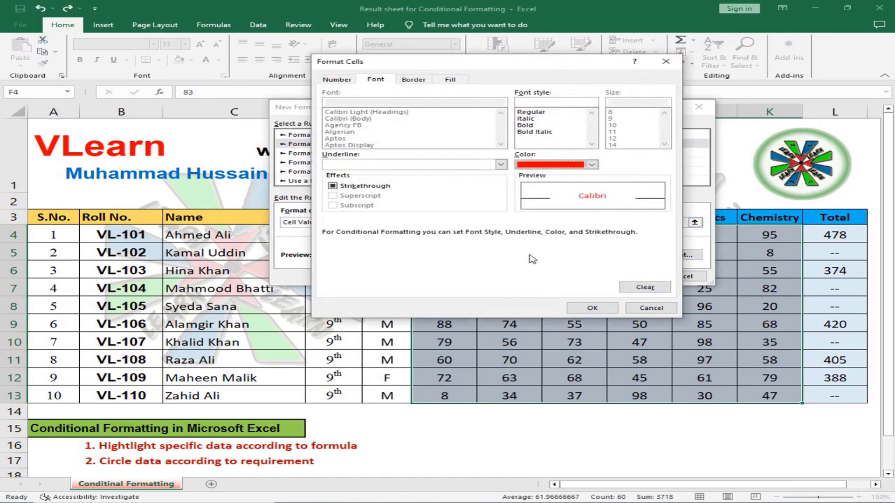
{"action": "left_click", "coordinate": [604, 308]}
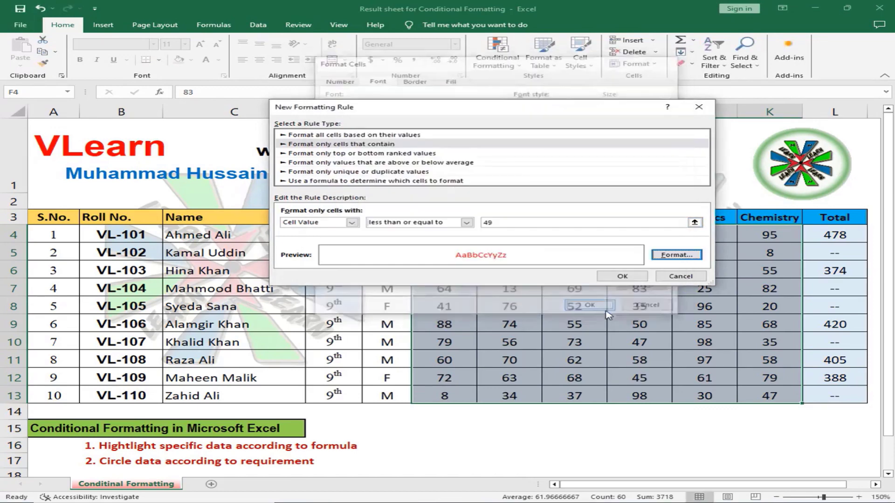
{"action": "left_click", "coordinate": [622, 276]}
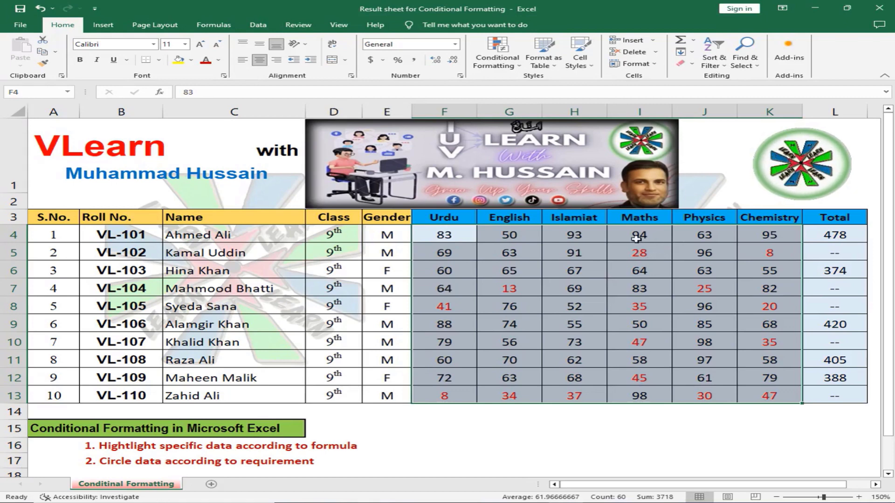
Step: Undo the red-font conditional formatting so scores in F4:K13 show in black again
{"action": "left_click_drag", "start_coordinate": [629, 240], "coordinate": [631, 241]}
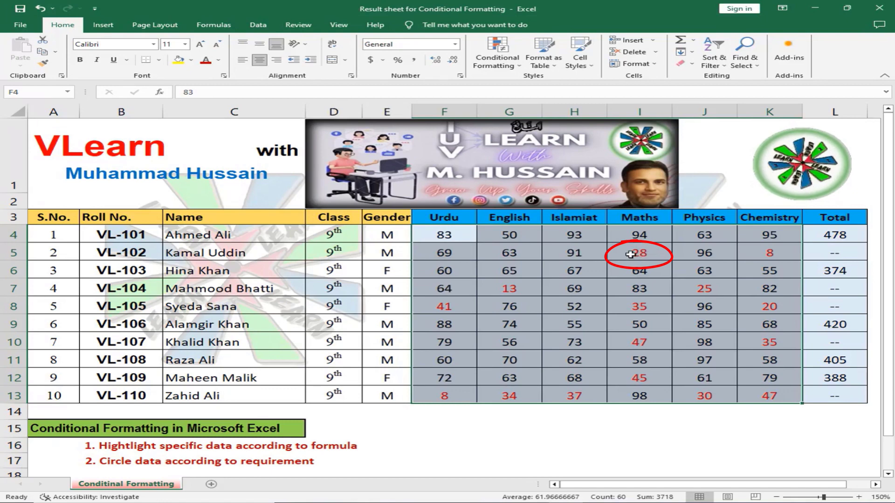
{"action": "key", "text": "ctrl+z"}
{"action": "left_click_drag", "start_coordinate": [630, 254], "coordinate": [685, 287]}
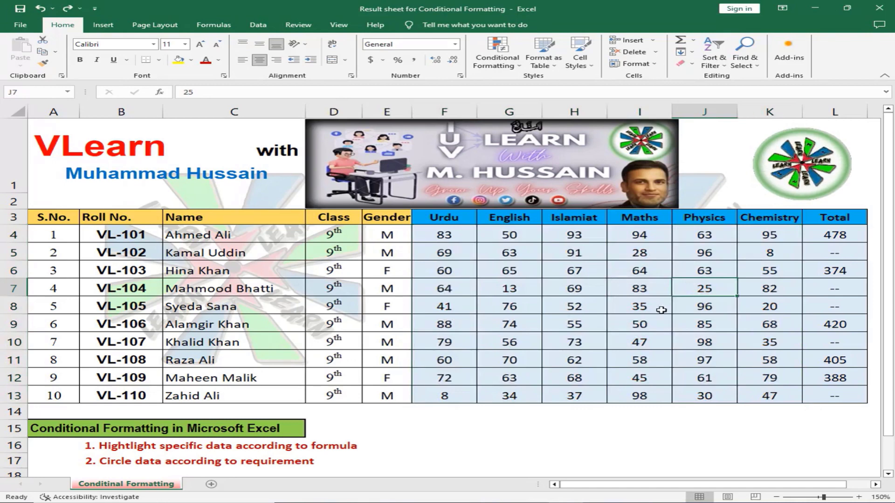
Step: Select the score range F4:K13 and switch to the Data ribbon
{"action": "left_click", "coordinate": [552, 417]}
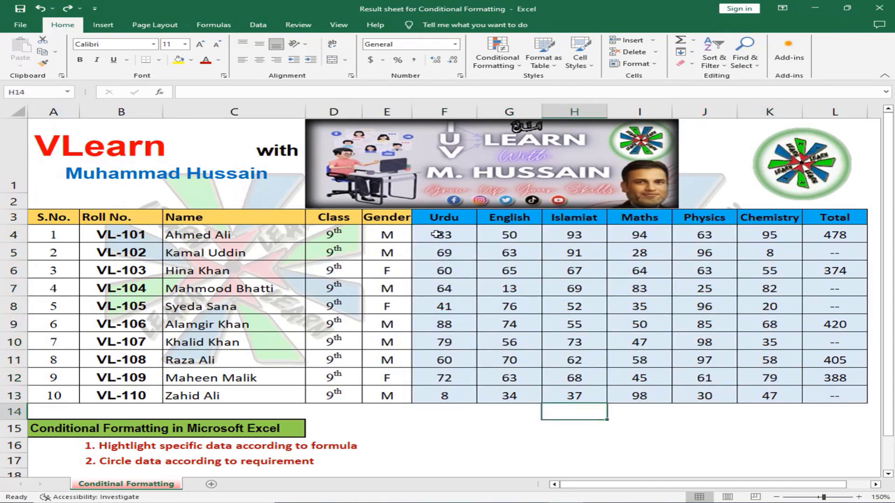
{"action": "left_click_drag", "start_coordinate": [437, 234], "coordinate": [749, 393]}
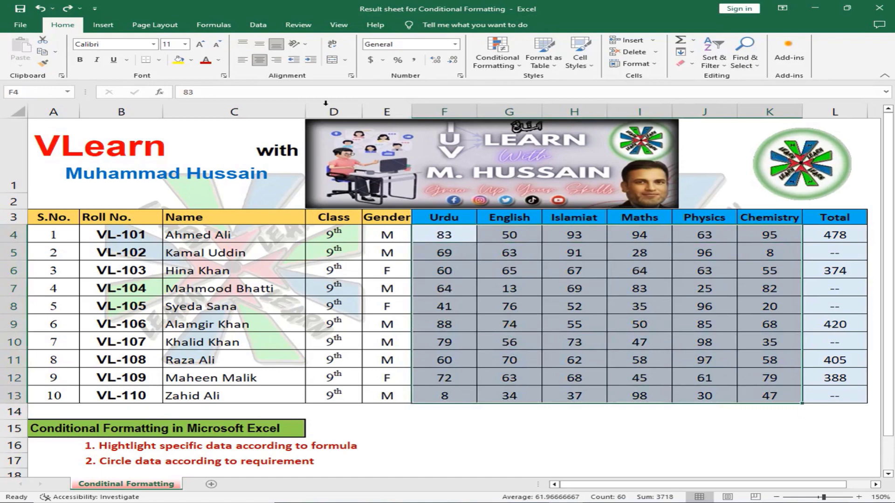
{"action": "left_click", "coordinate": [258, 26]}
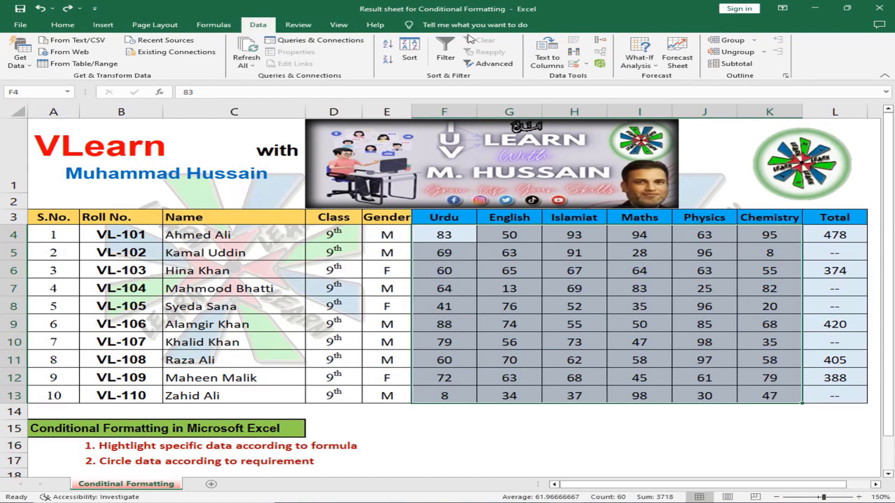
Step: Add a data validation rule on F4:K13 allowing whole numbers greater than or equal to 50
{"action": "left_click", "coordinate": [586, 65]}
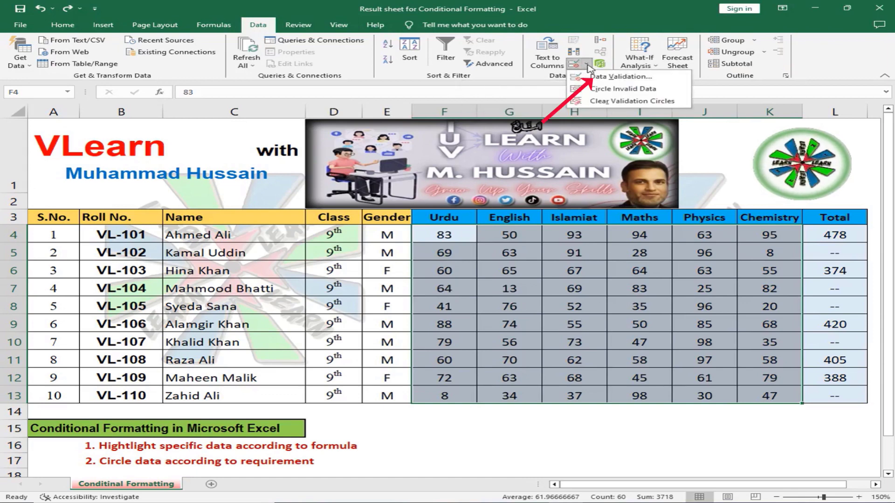
{"action": "left_click", "coordinate": [614, 77]}
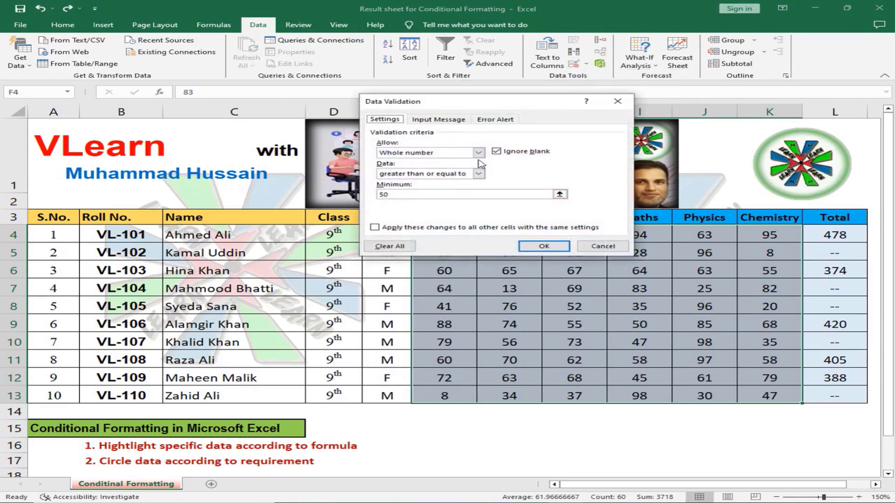
{"action": "left_click", "coordinate": [479, 153]}
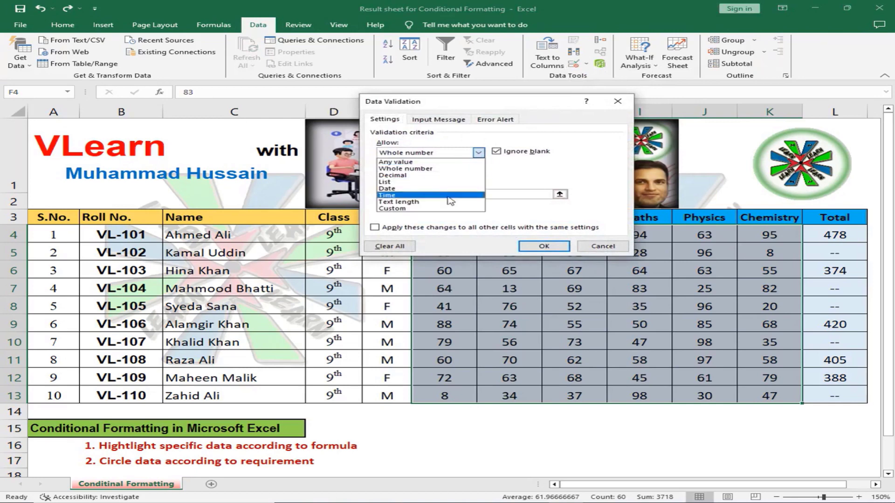
{"action": "left_click", "coordinate": [461, 169]}
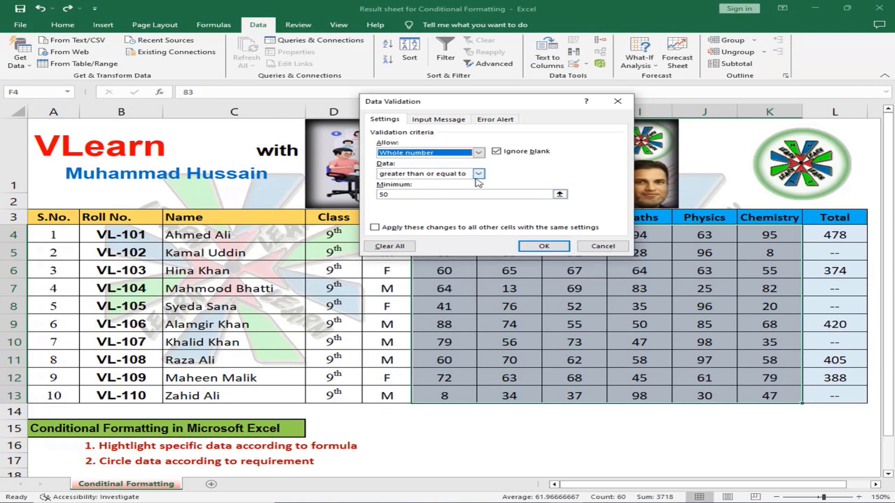
{"action": "left_click", "coordinate": [542, 247]}
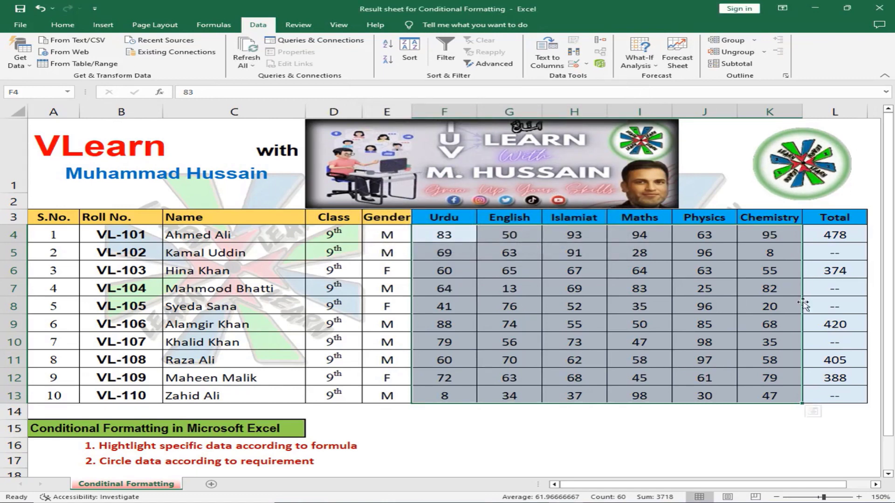
Step: Use Circle Invalid Data to ring every score below 50 in red
{"action": "left_click", "coordinate": [586, 64]}
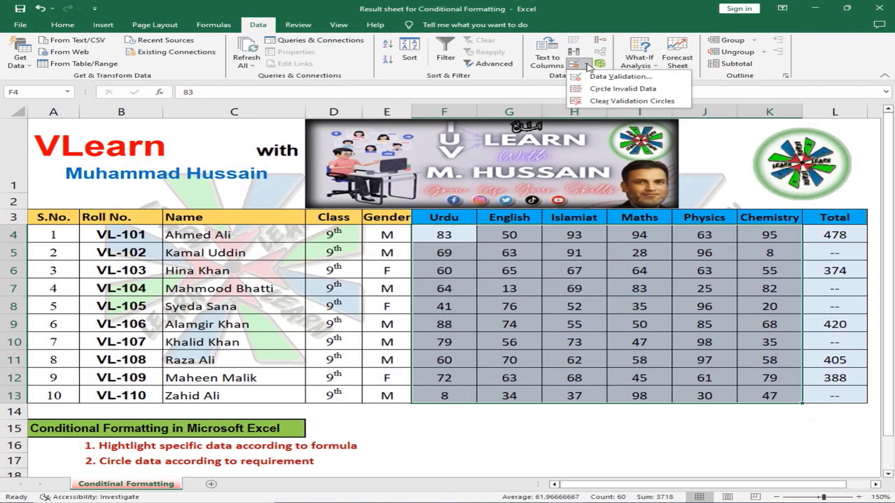
{"action": "left_click", "coordinate": [625, 89]}
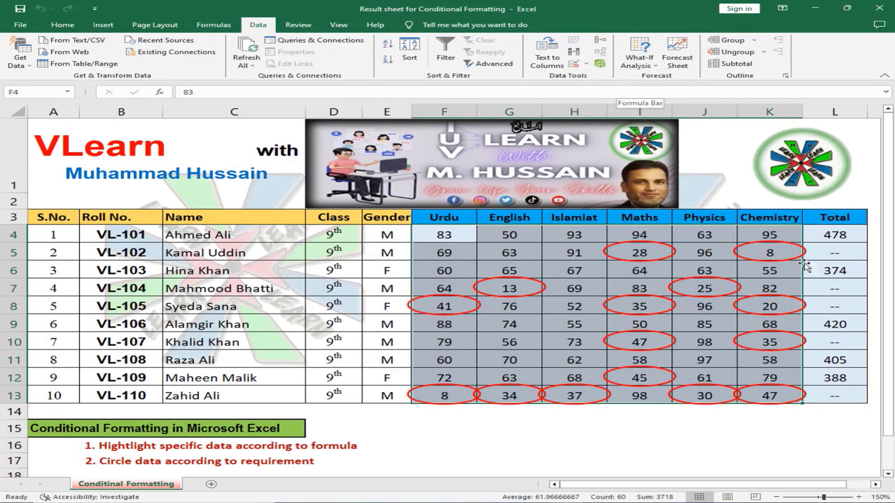